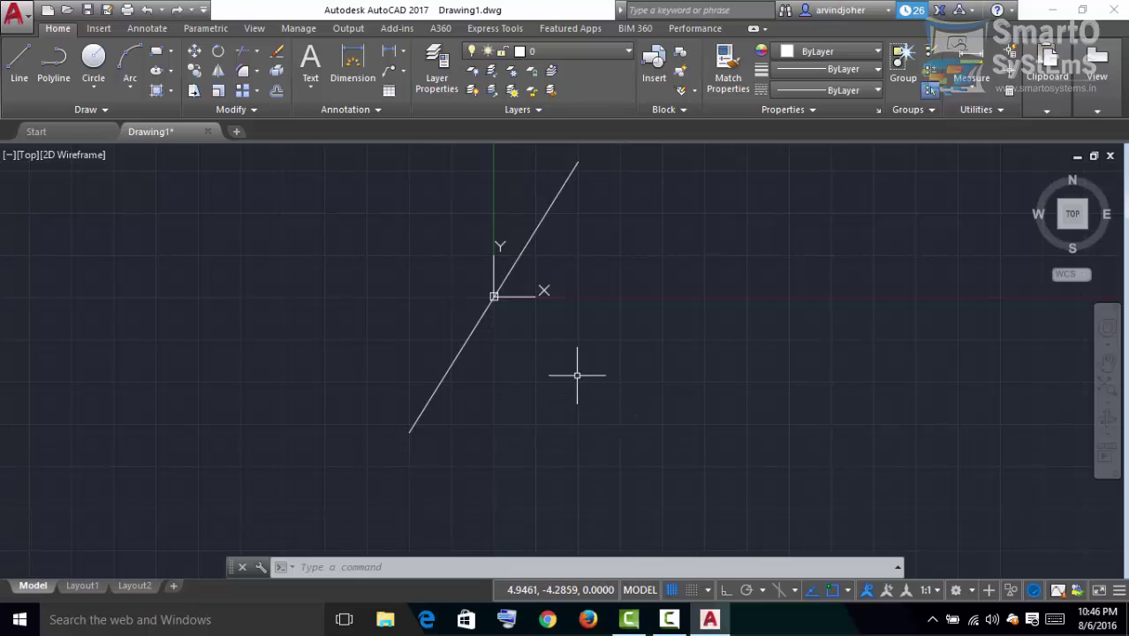
Draw a line from 0,0 to 5,-8 and select it to check its endpoint coordinates.
{"action": "left_click", "coordinate": [431, 569]}
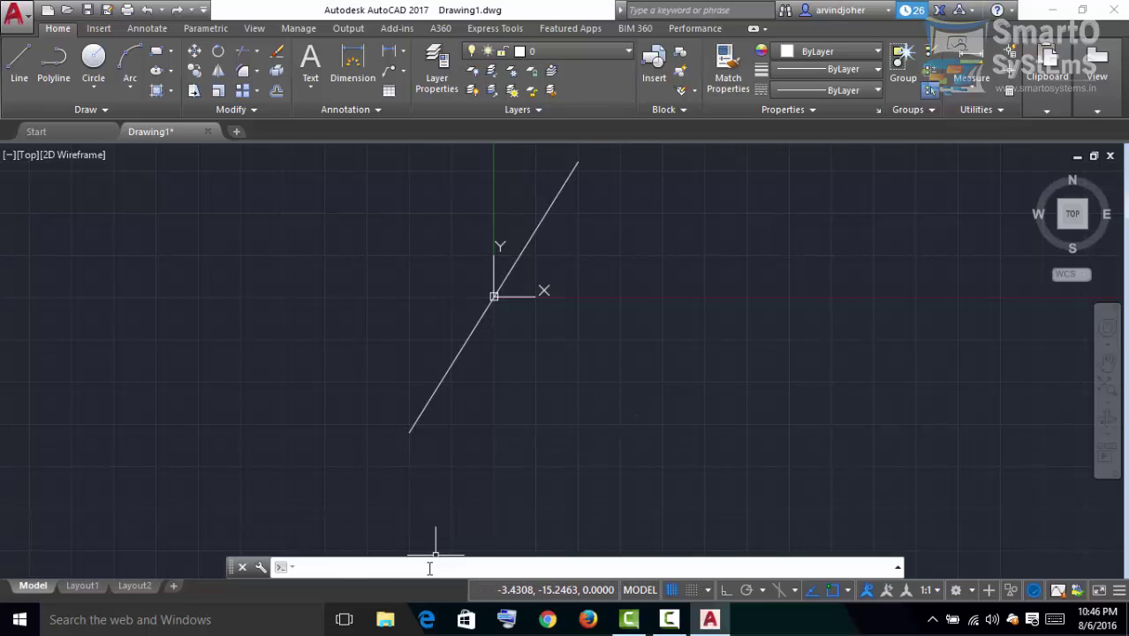
{"action": "type", "text": "LINe"}
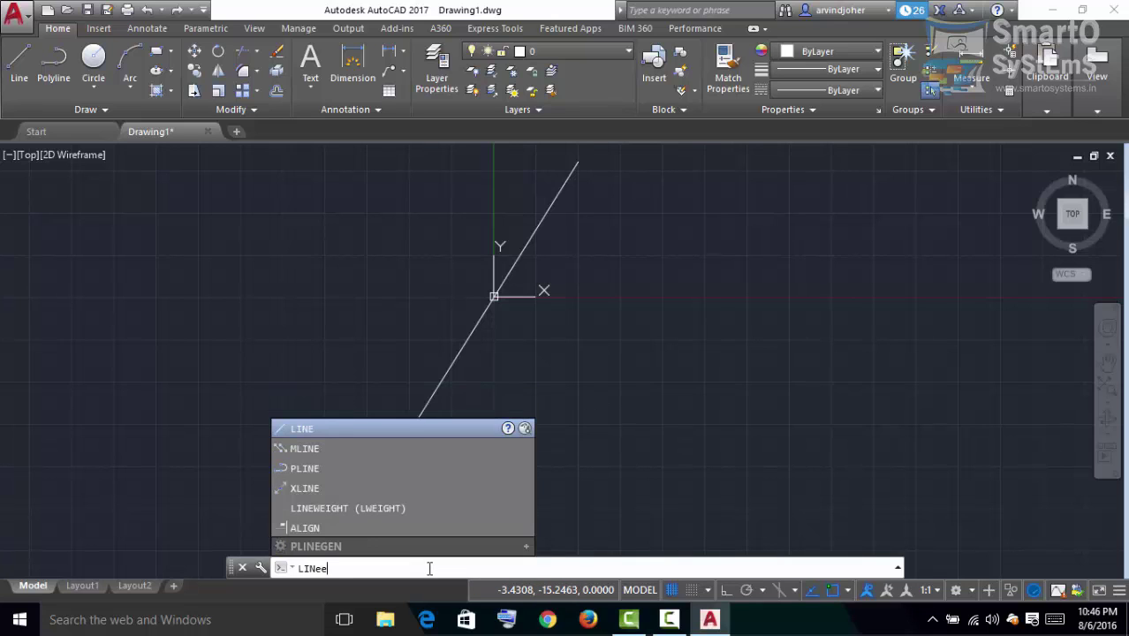
{"action": "key", "text": "BackSpace"}
{"action": "type", "text": "E"}
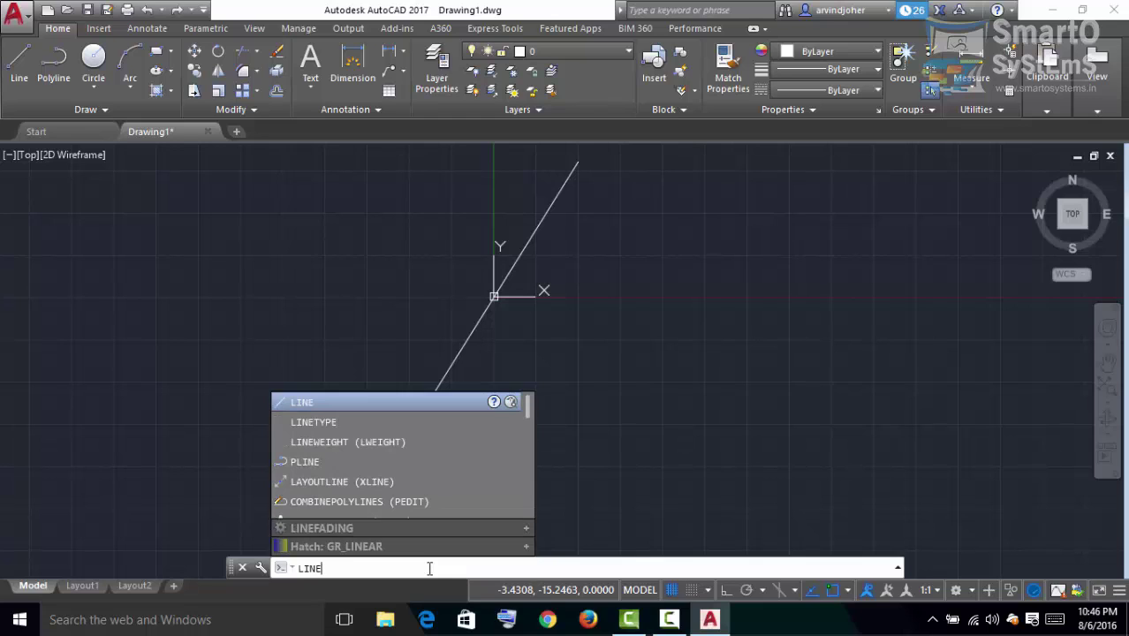
{"action": "key", "text": "Return"}
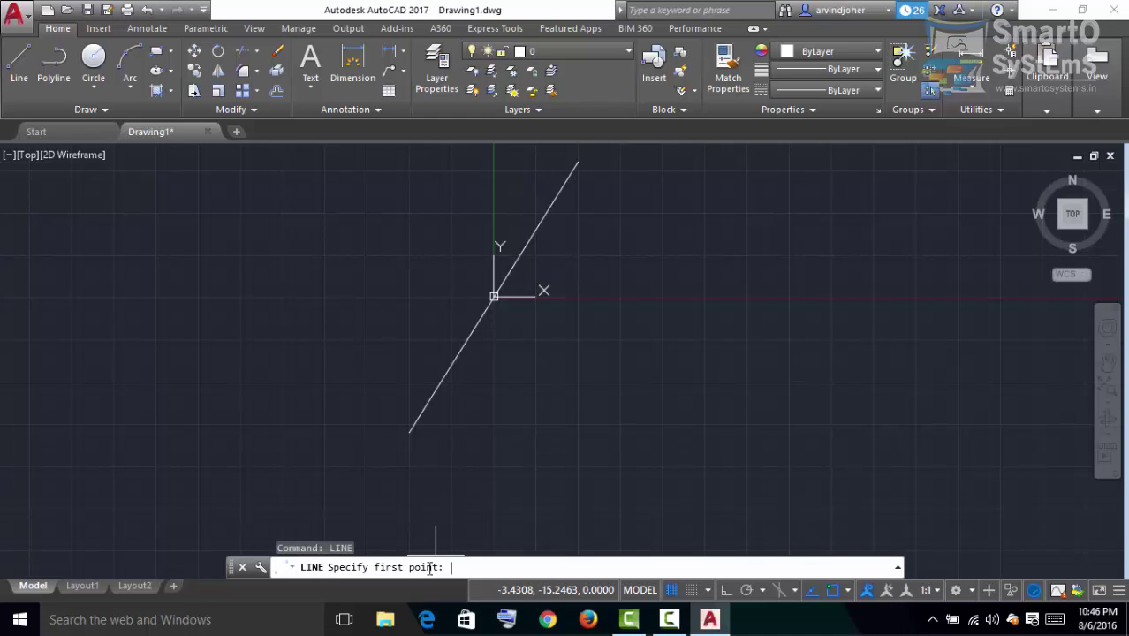
{"action": "type", "text": "0,0"}
{"action": "key", "text": "Return"}
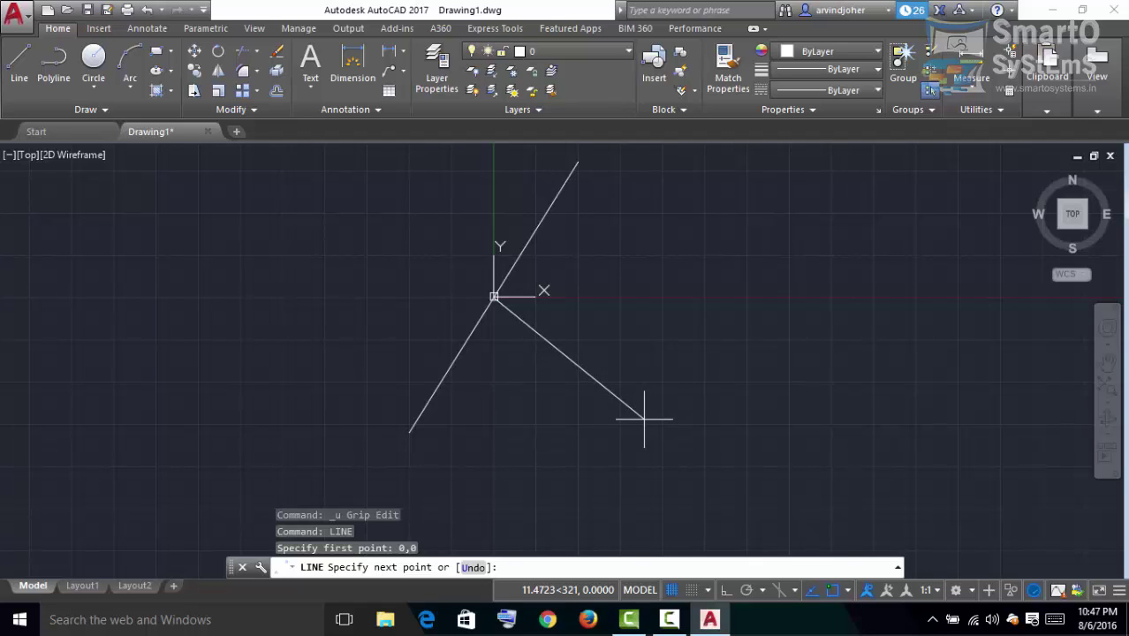
{"action": "type", "text": "5,-8"}
{"action": "key", "text": "Return"}
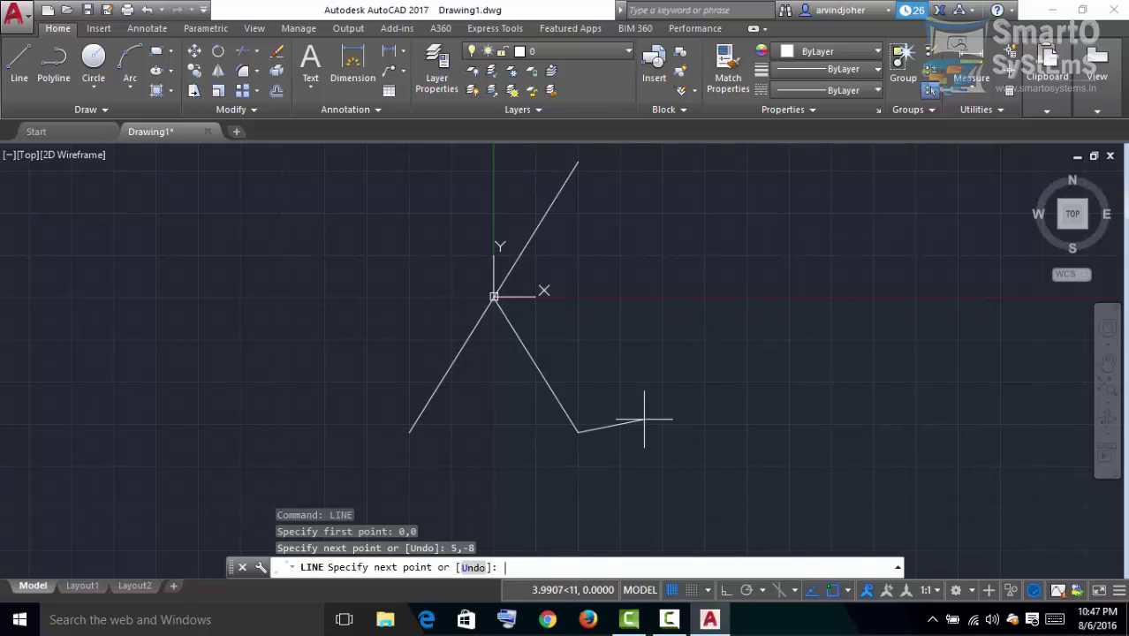
{"action": "key", "text": "Return"}
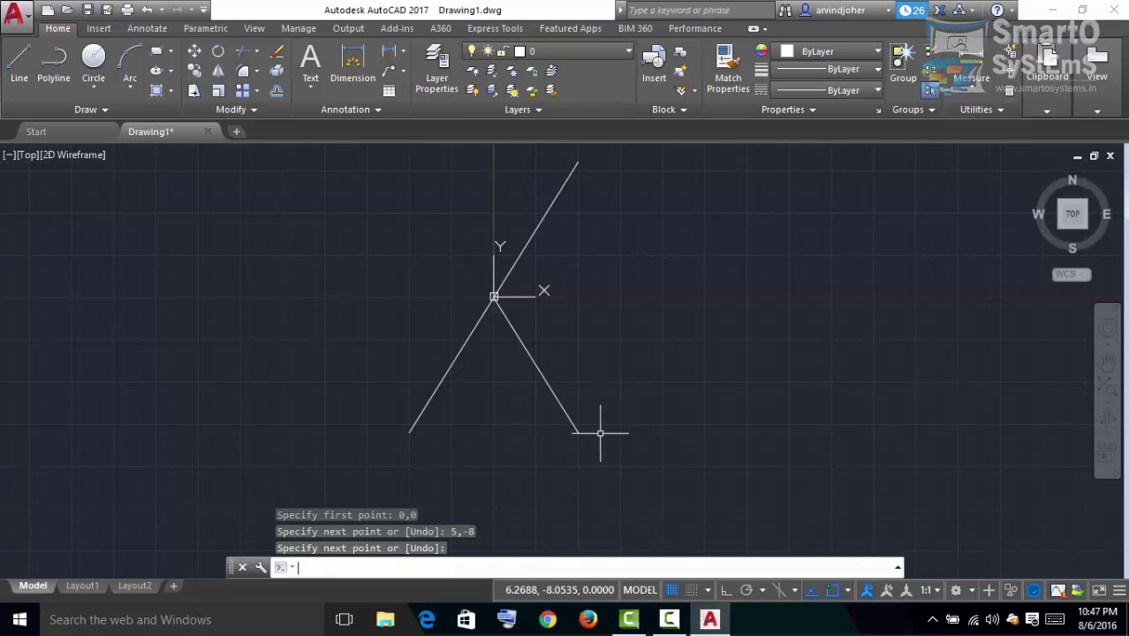
{"action": "left_click", "coordinate": [504, 316]}
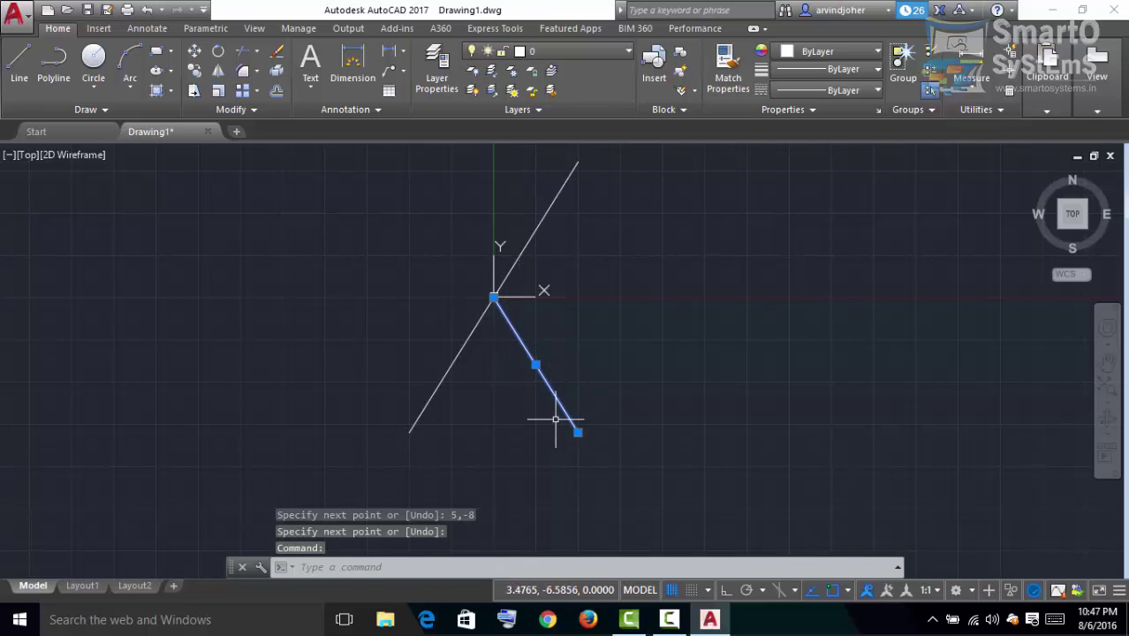
{"action": "mouse_move", "coordinate": [578, 432]}
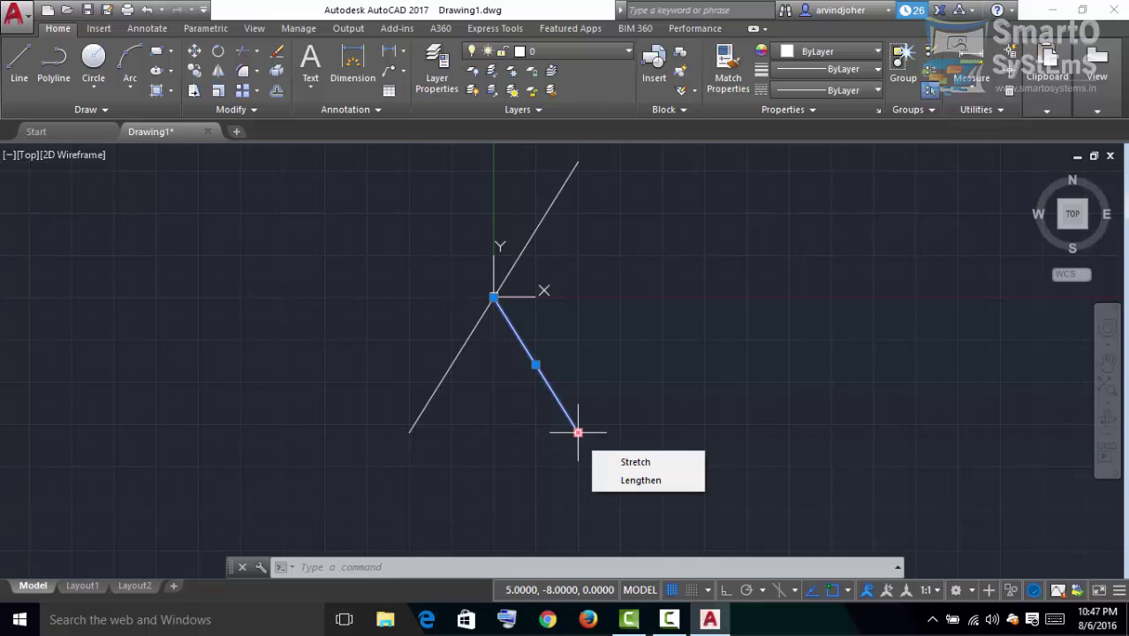
Draw a line from the origin 0,0 to the point -5,8.
{"action": "left_click", "coordinate": [425, 569]}
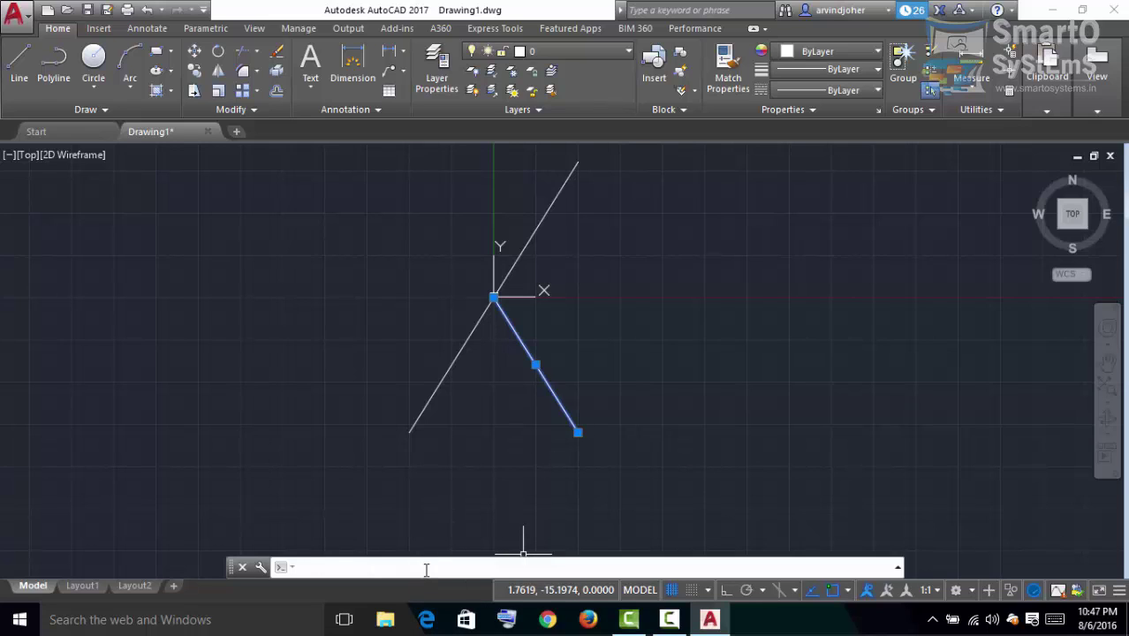
{"action": "type", "text": "LINe"}
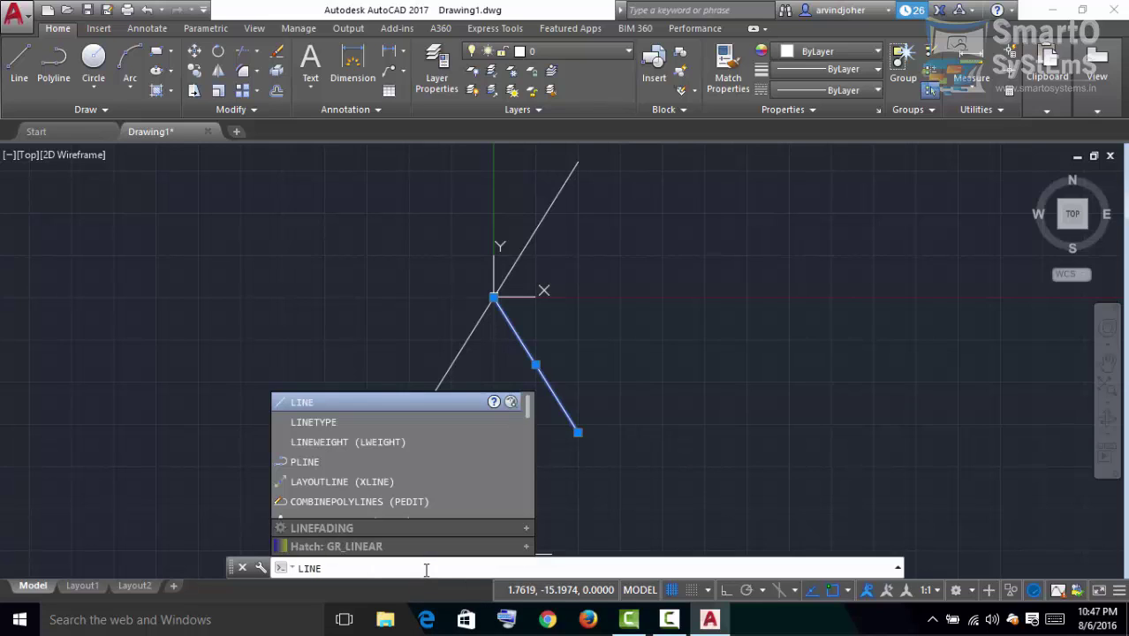
{"action": "key", "text": "Return"}
{"action": "type", "text": "0,0"}
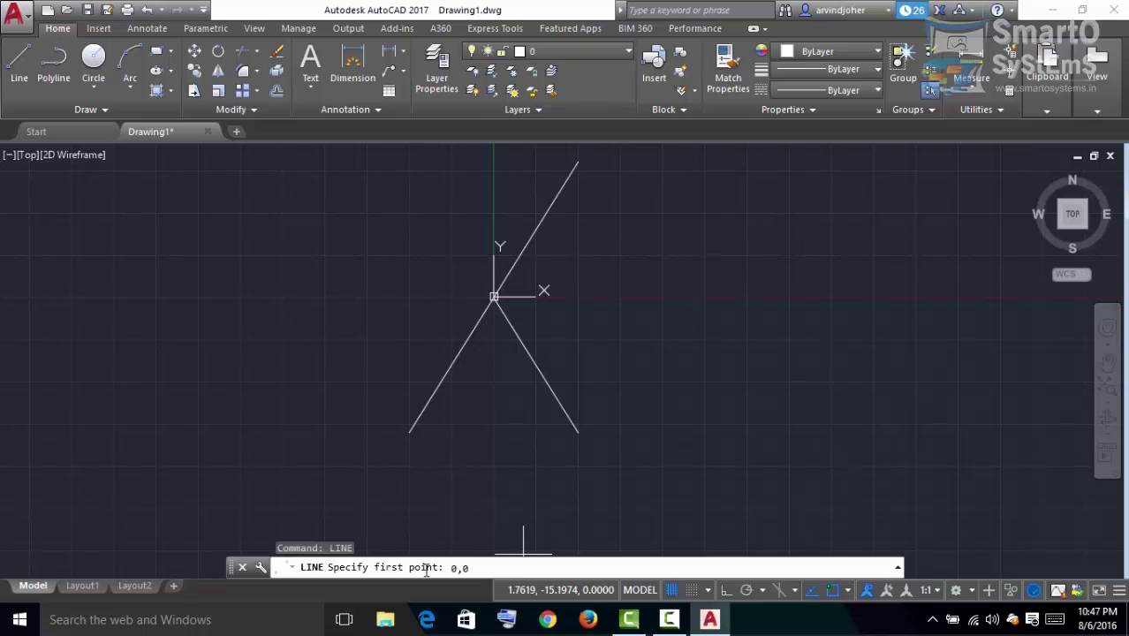
{"action": "key", "text": "Return"}
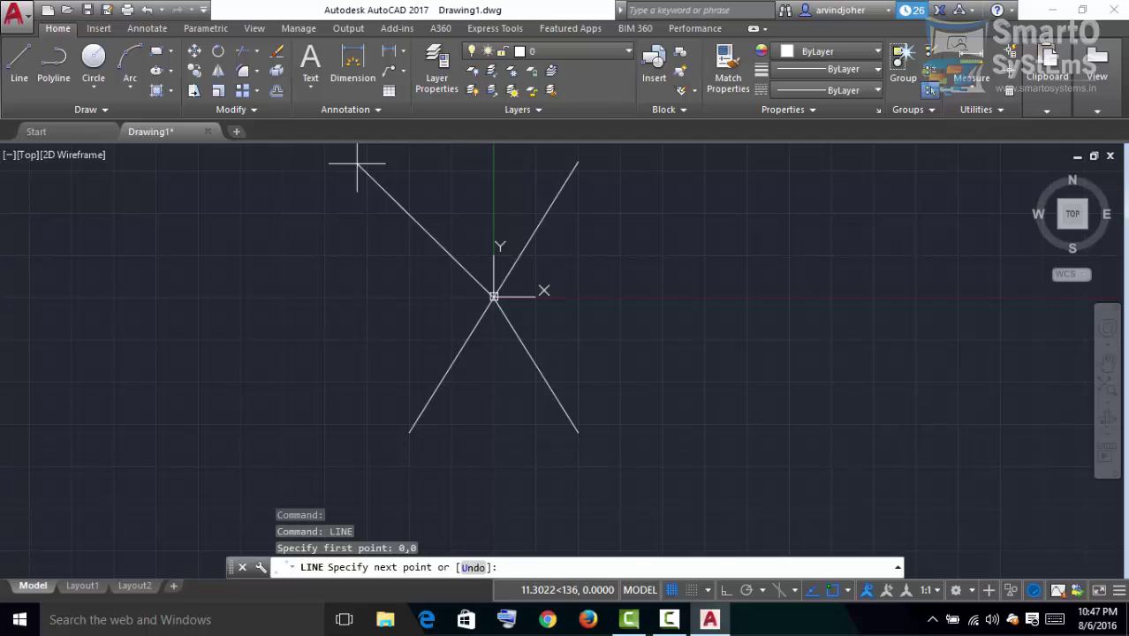
{"action": "type", "text": "-5,"}
{"action": "type", "text": "8"}
{"action": "key", "text": "Return"}
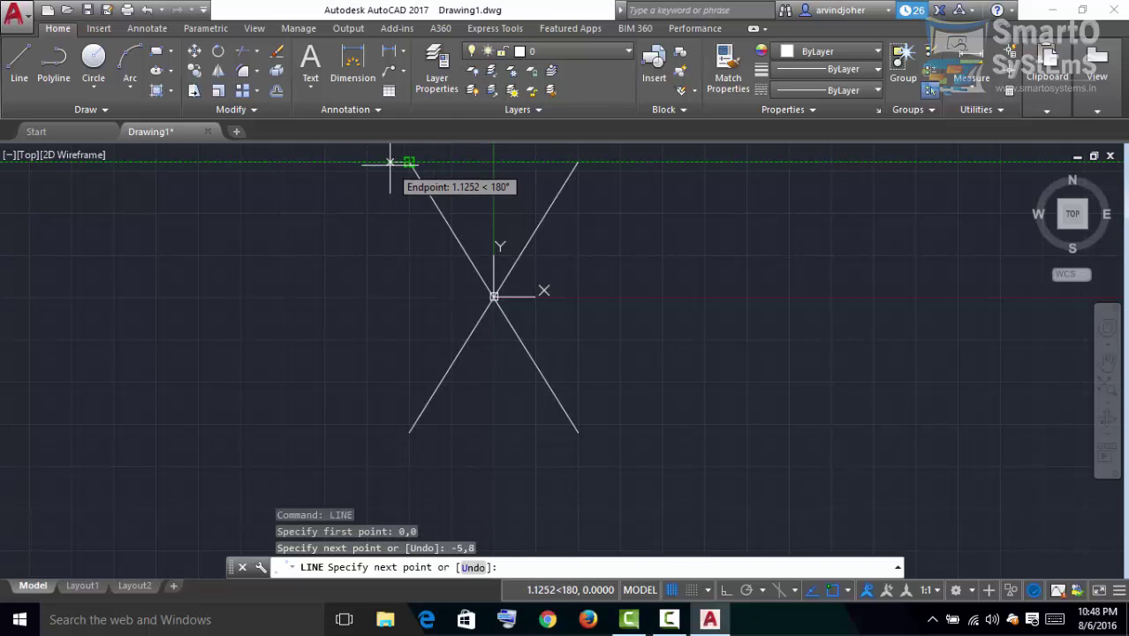
{"action": "key", "text": "Return"}
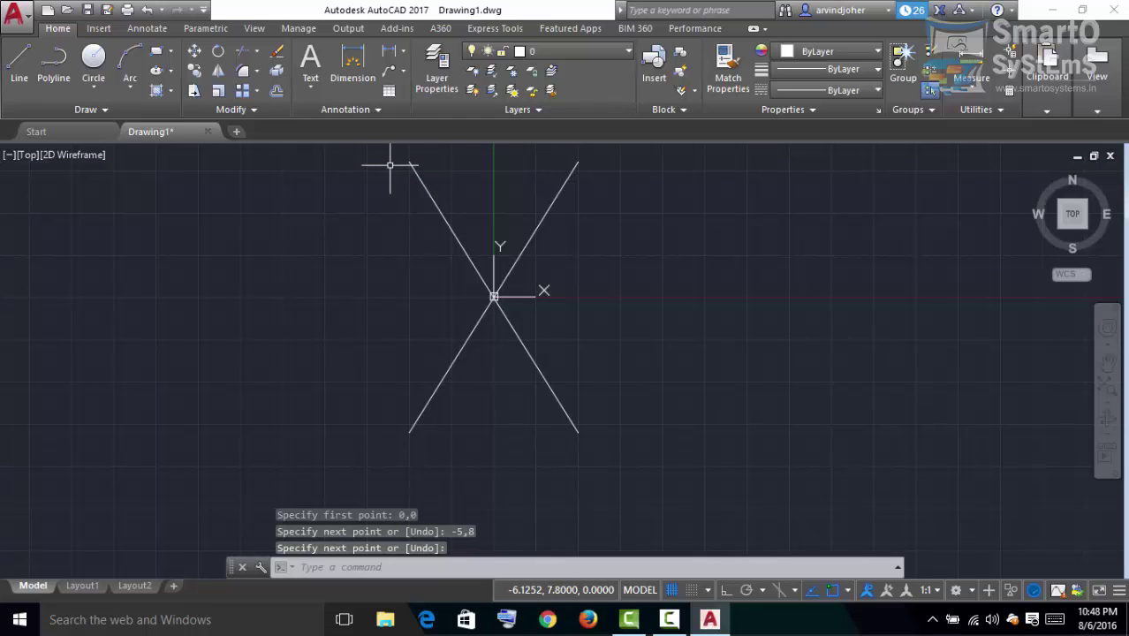
{"action": "scroll", "coordinate": [630, 249], "scroll_direction": "down", "scroll_amount": 2}
{"action": "scroll", "coordinate": [589, 197], "scroll_direction": "up", "scroll_amount": 2}
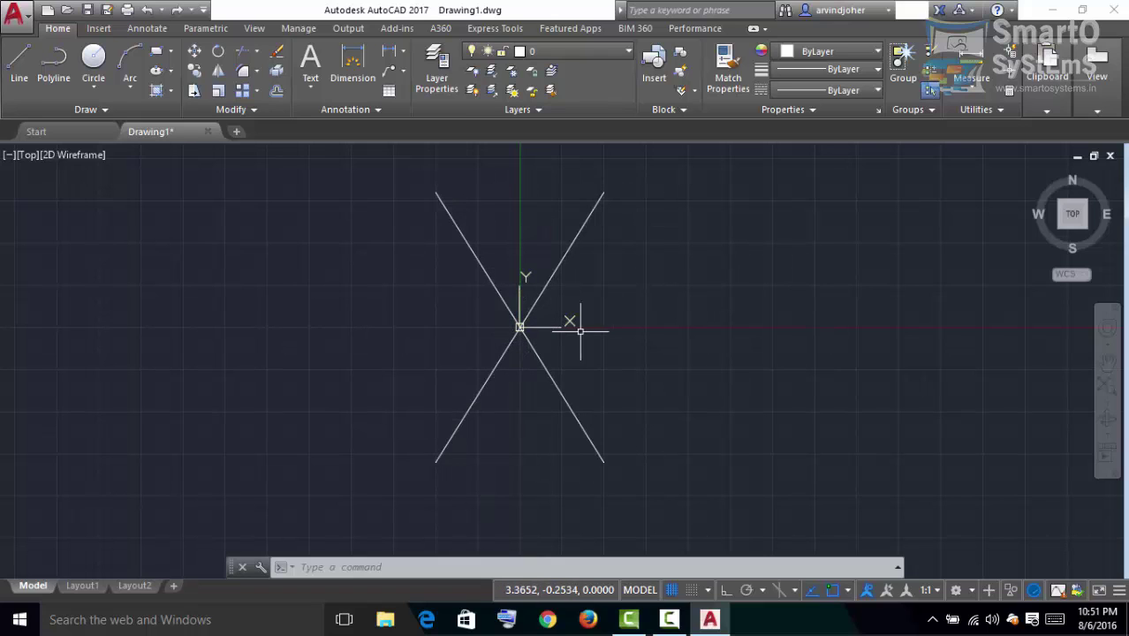
{"action": "left_click", "coordinate": [520, 327]}
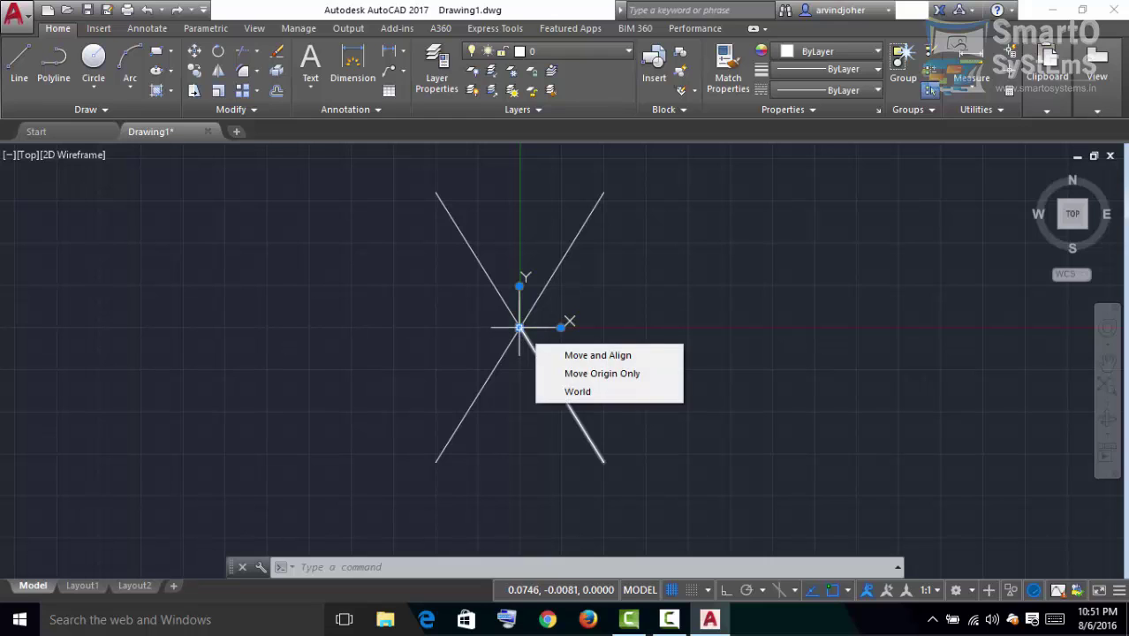
{"action": "left_click", "coordinate": [543, 353]}
{"action": "key", "text": "Escape"}
{"action": "key", "text": "Escape"}
Move the UCS origin about 15.8 units at about 342° from the lines' crossing point, to an empty area of the drawing.
{"action": "left_click", "coordinate": [520, 328]}
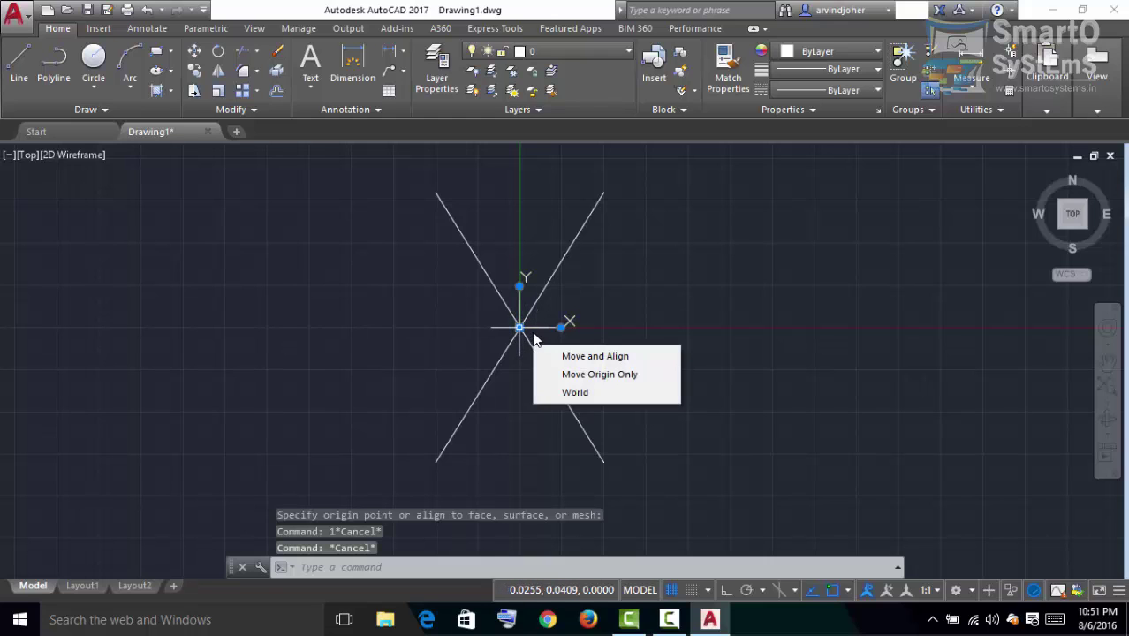
{"action": "left_click", "coordinate": [520, 328]}
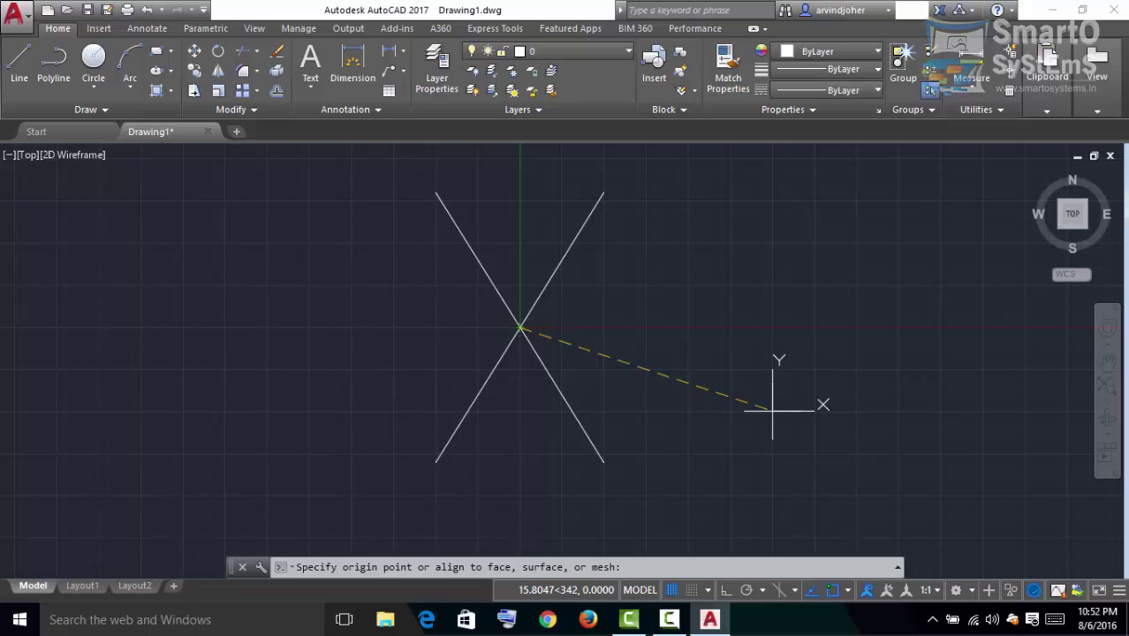
{"action": "left_click", "coordinate": [773, 409]}
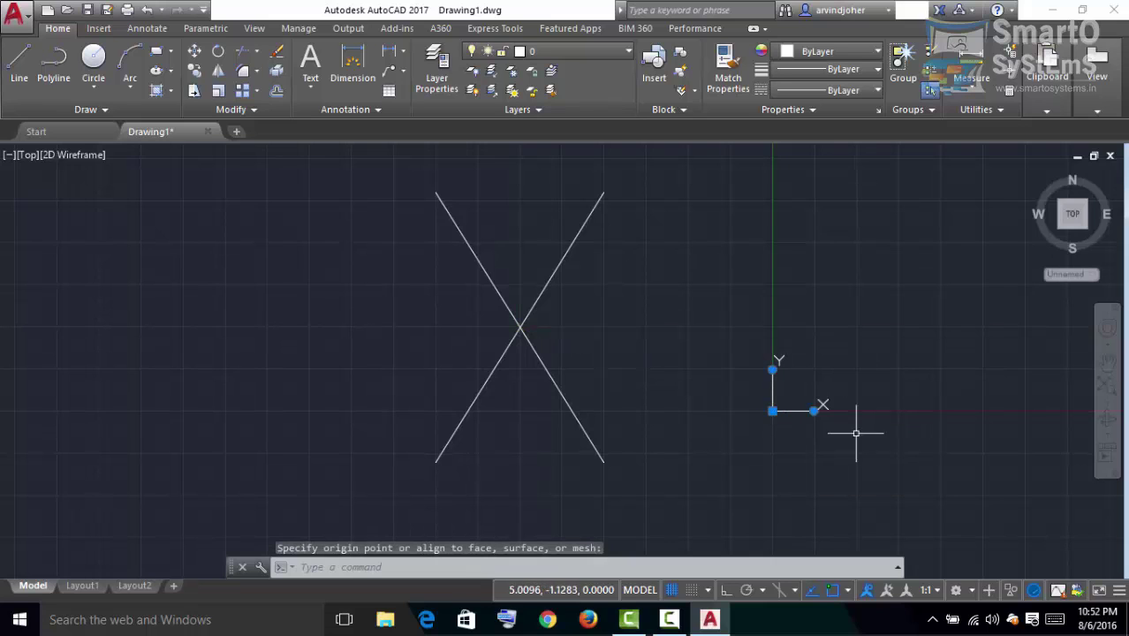
Draw a line from 0,0 at the relocated origin to 5,8 and select it to check its endpoint coordinates.
{"action": "scroll", "coordinate": [895, 420], "scroll_direction": "up", "scroll_amount": 4}
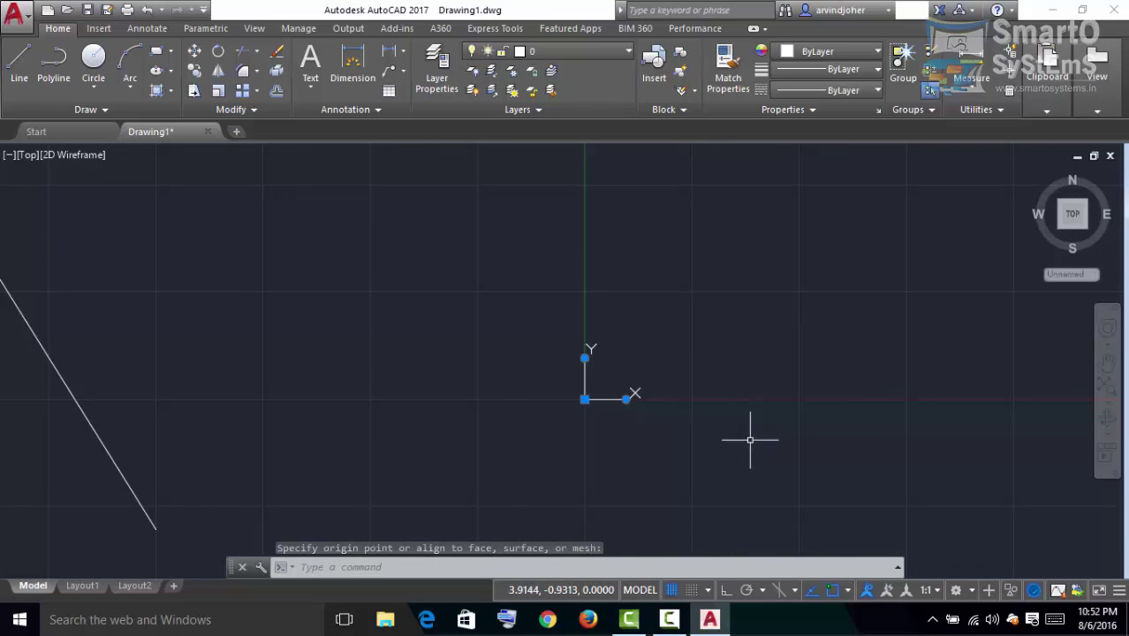
{"action": "scroll", "coordinate": [738, 441], "scroll_direction": "down", "scroll_amount": 2}
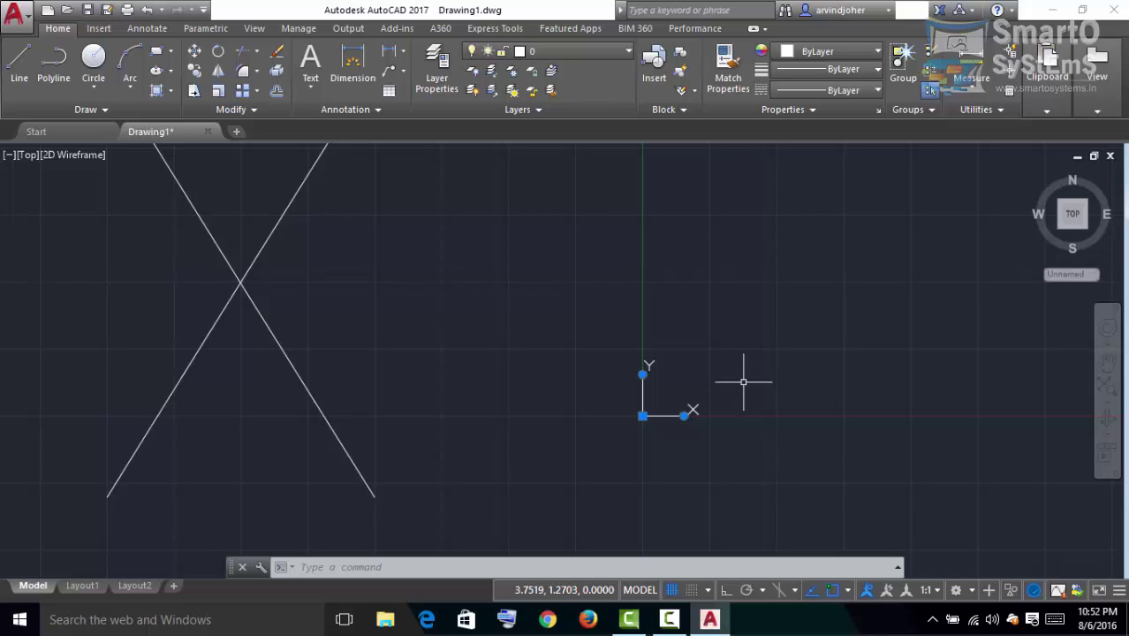
{"action": "left_click", "coordinate": [401, 567]}
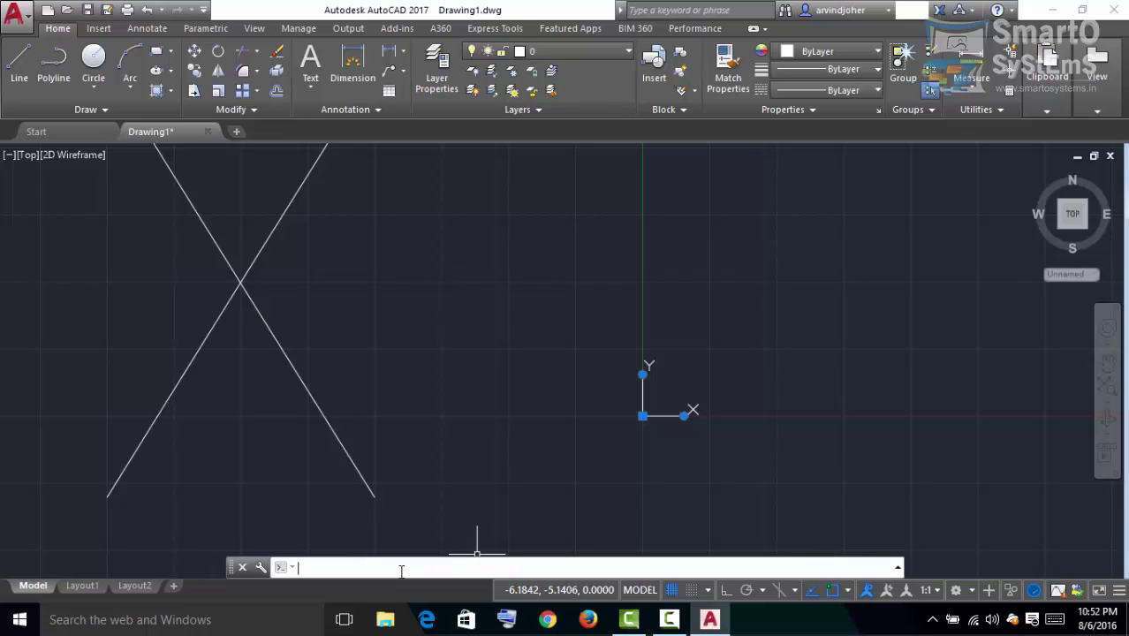
{"action": "type", "text": "line"}
{"action": "key", "text": "Return"}
{"action": "type", "text": "0"}
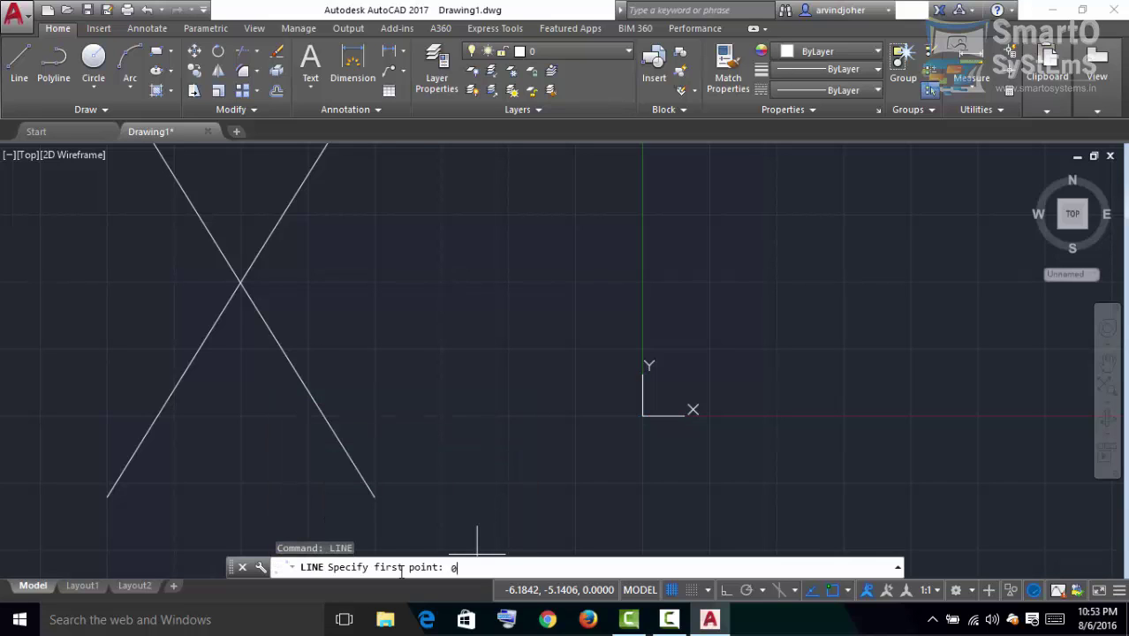
{"action": "type", "text": ",0"}
{"action": "key", "text": "Return"}
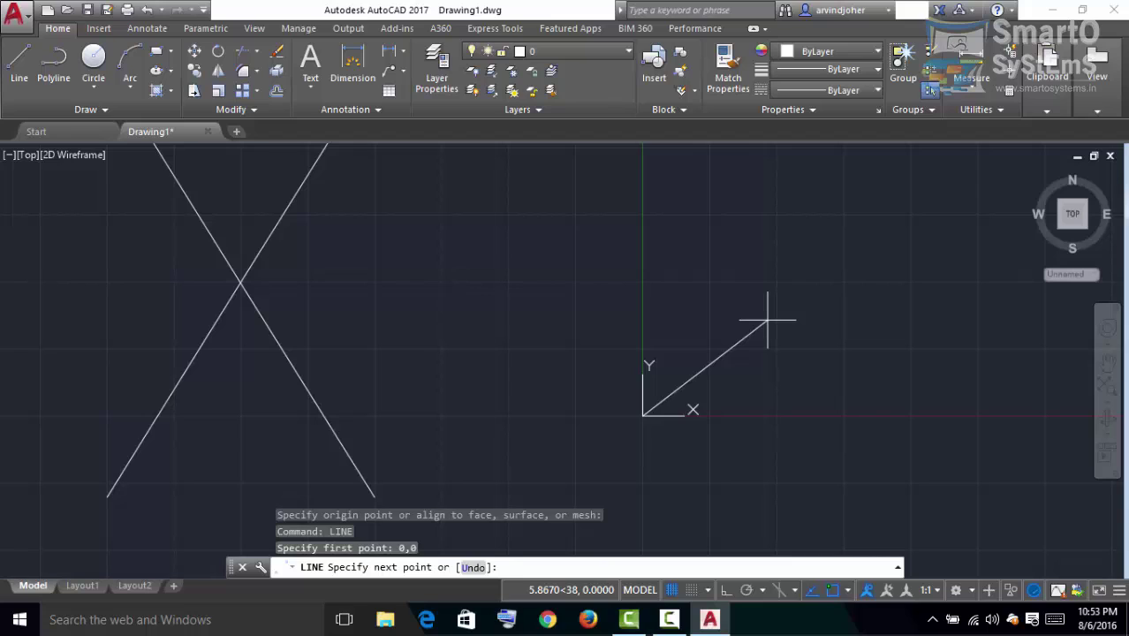
{"action": "type", "text": "5,8"}
{"action": "key", "text": "Return"}
{"action": "key", "text": "Return"}
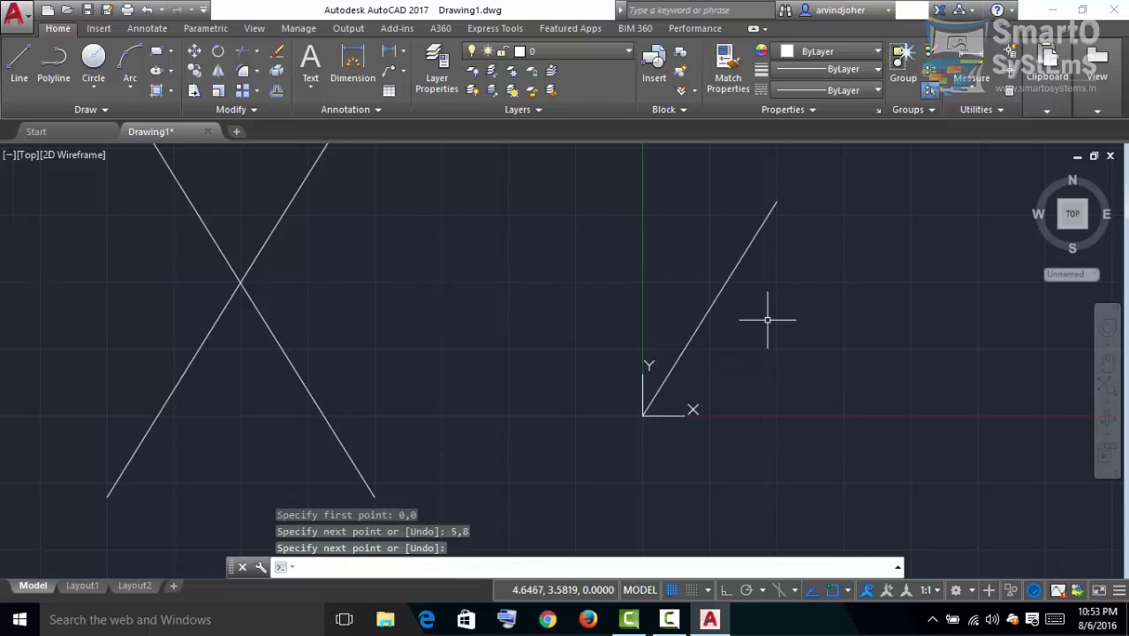
{"action": "left_click", "coordinate": [755, 234]}
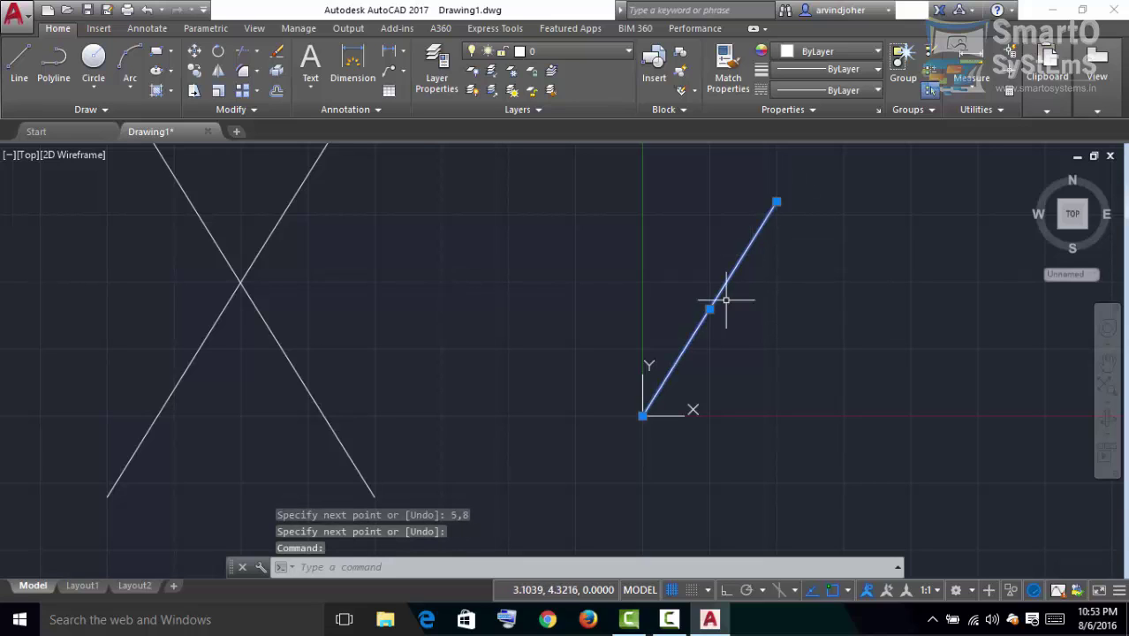
{"action": "mouse_move", "coordinate": [642, 415]}
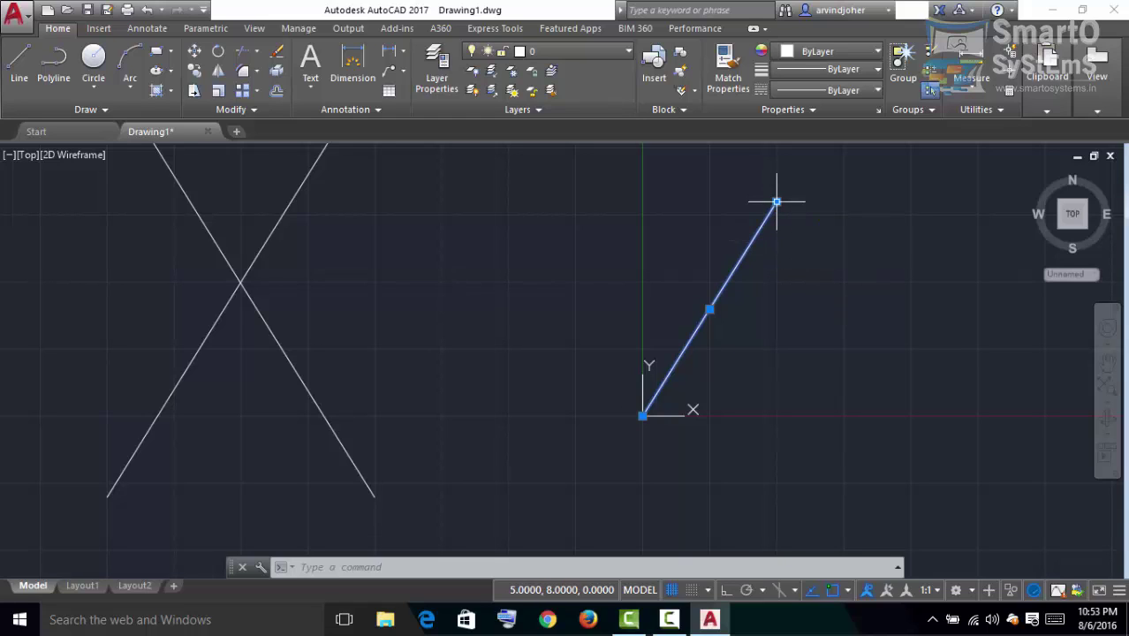
{"action": "mouse_move", "coordinate": [777, 203]}
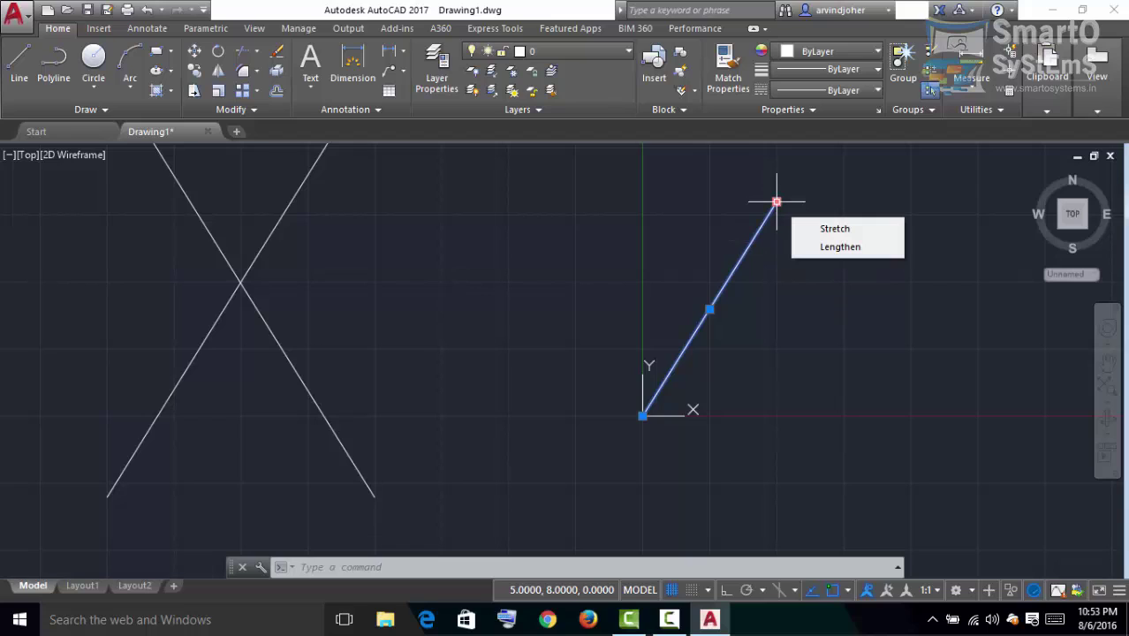